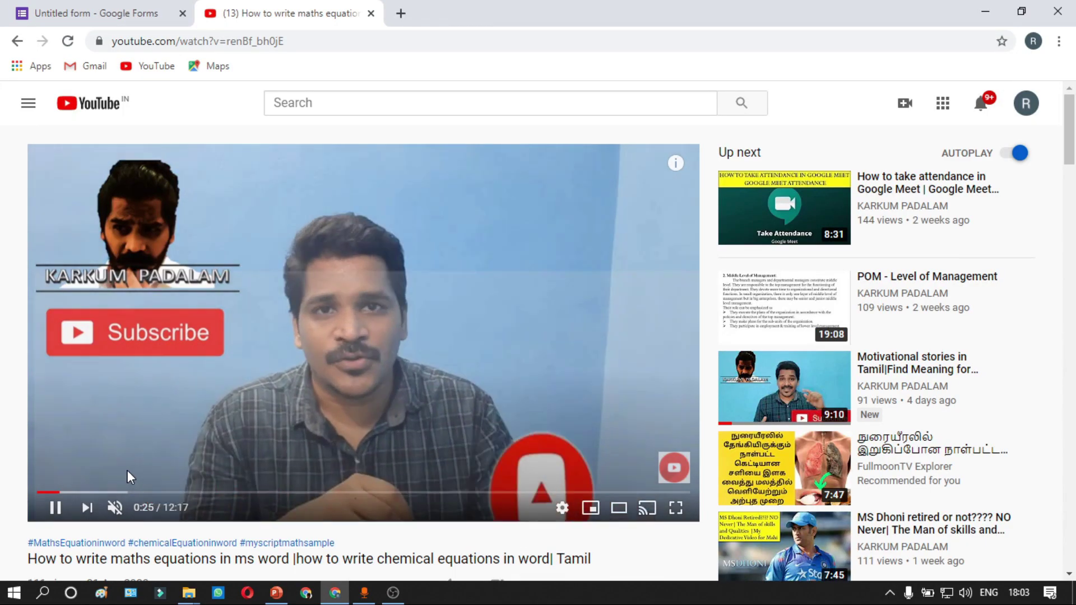
Step: Subscribe to the KARKUM PADALAM channel and set its notifications to All
{"action": "scroll", "coordinate": [127, 476], "scroll_direction": "down", "scroll_amount": 2}
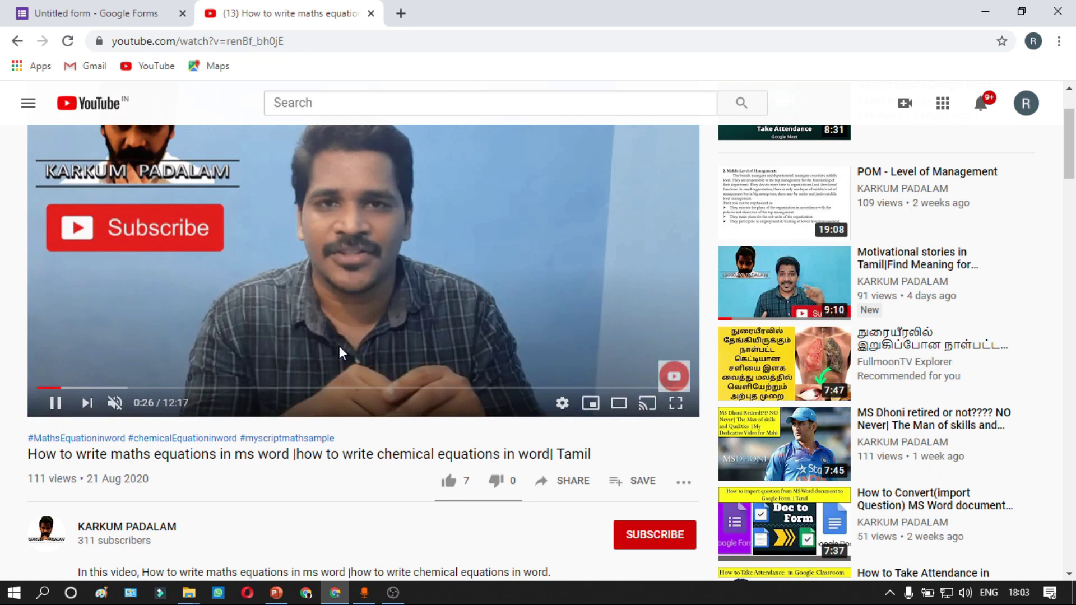
{"action": "left_click", "coordinate": [662, 541]}
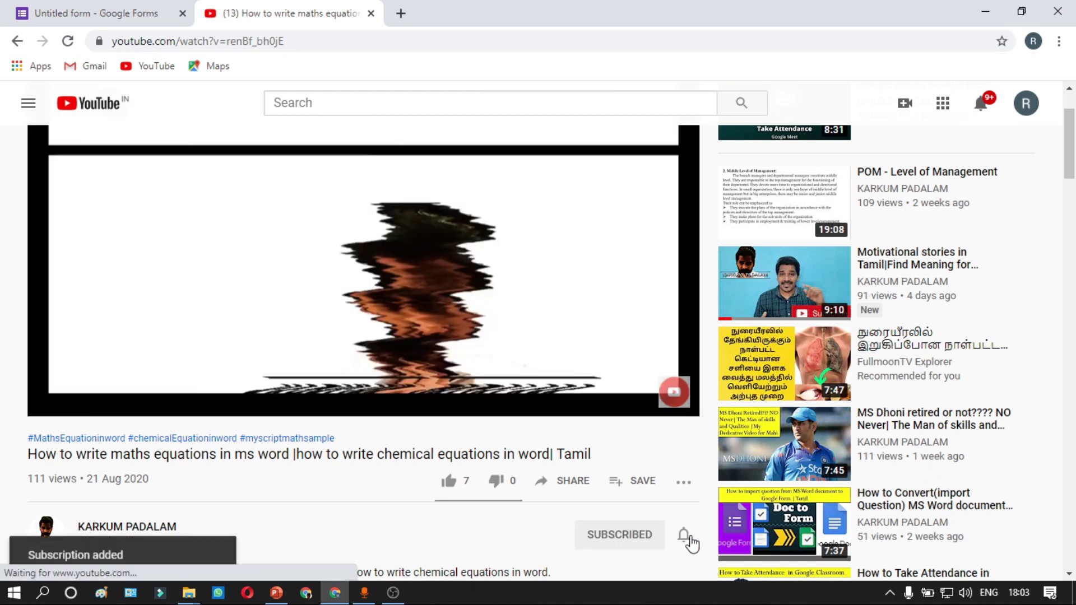
{"action": "left_click", "coordinate": [687, 540]}
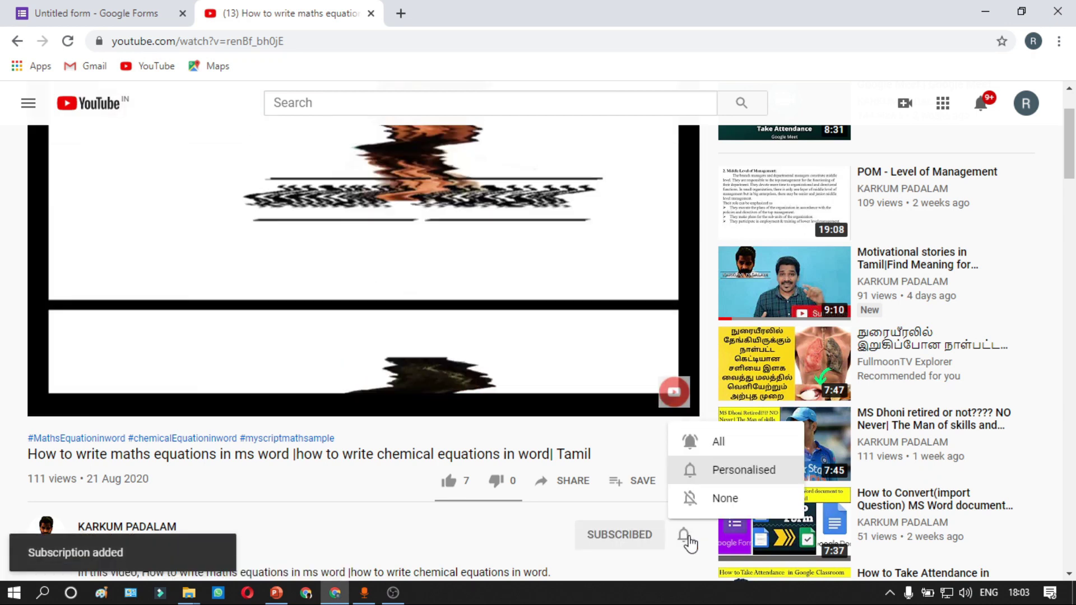
{"action": "left_click", "coordinate": [716, 443]}
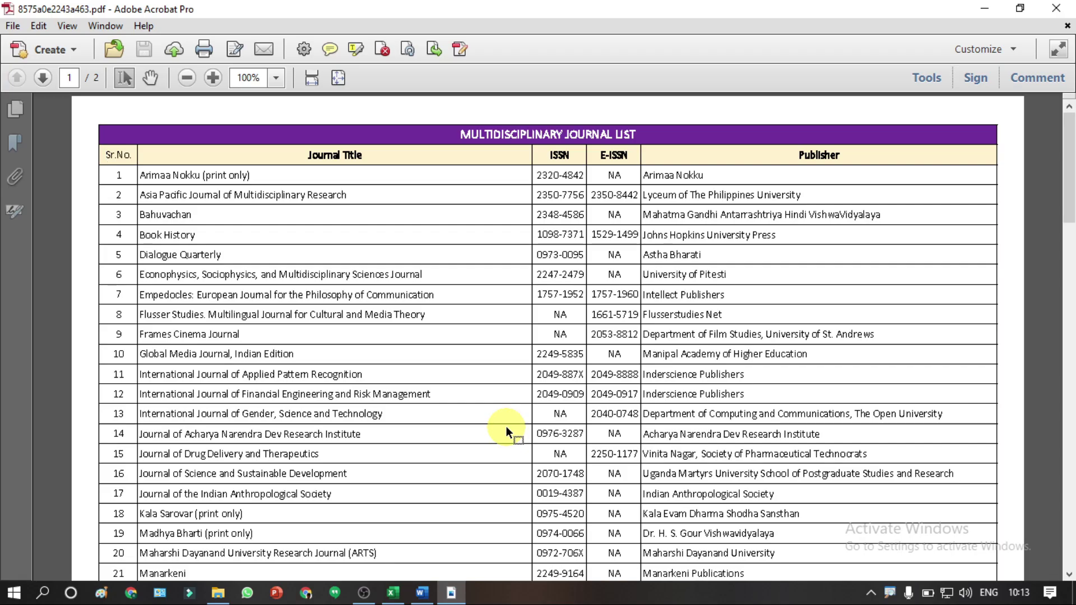
Step: Turn on text and image editing for the journal list PDF and start exporting it as a Microsoft Excel Workbook
{"action": "scroll", "coordinate": [493, 449], "scroll_direction": "down", "scroll_amount": 5}
{"action": "scroll", "coordinate": [492, 465], "scroll_direction": "down", "scroll_amount": 3}
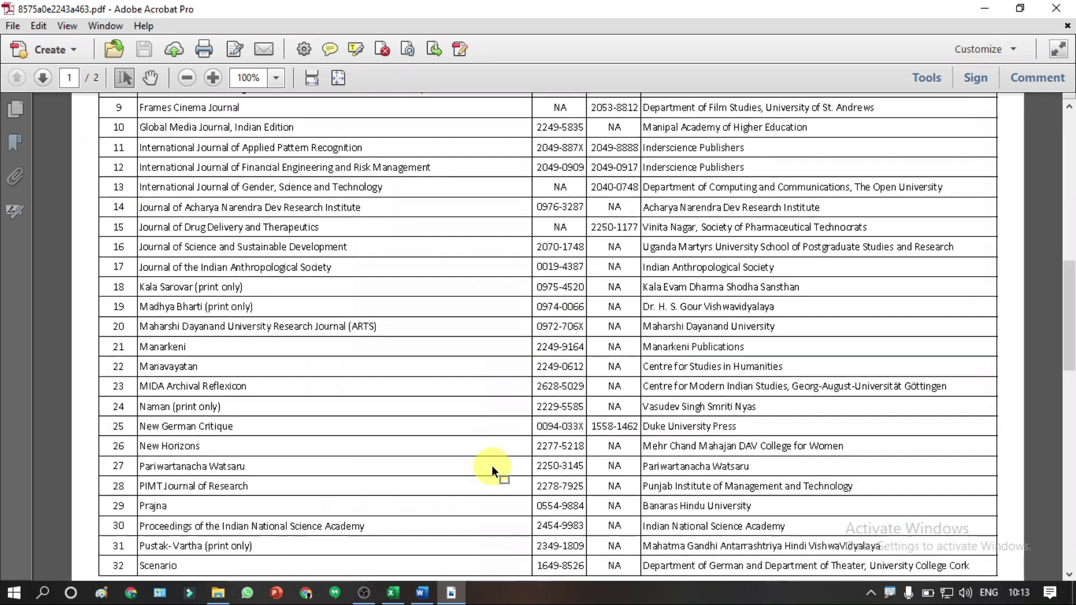
{"action": "scroll", "coordinate": [491, 466], "scroll_direction": "up", "scroll_amount": 6}
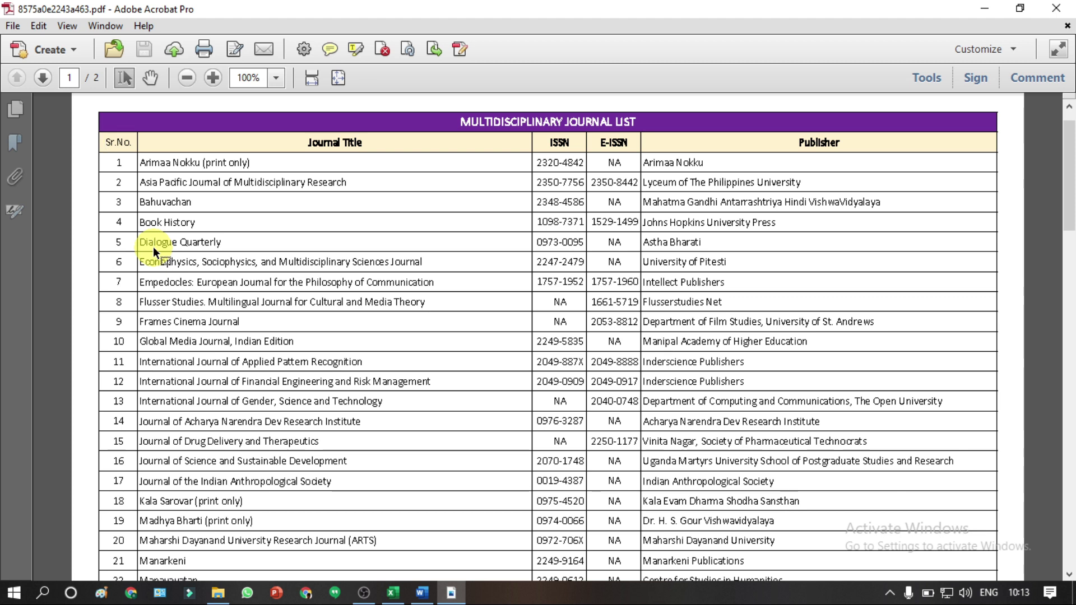
{"action": "left_click", "coordinate": [455, 54]}
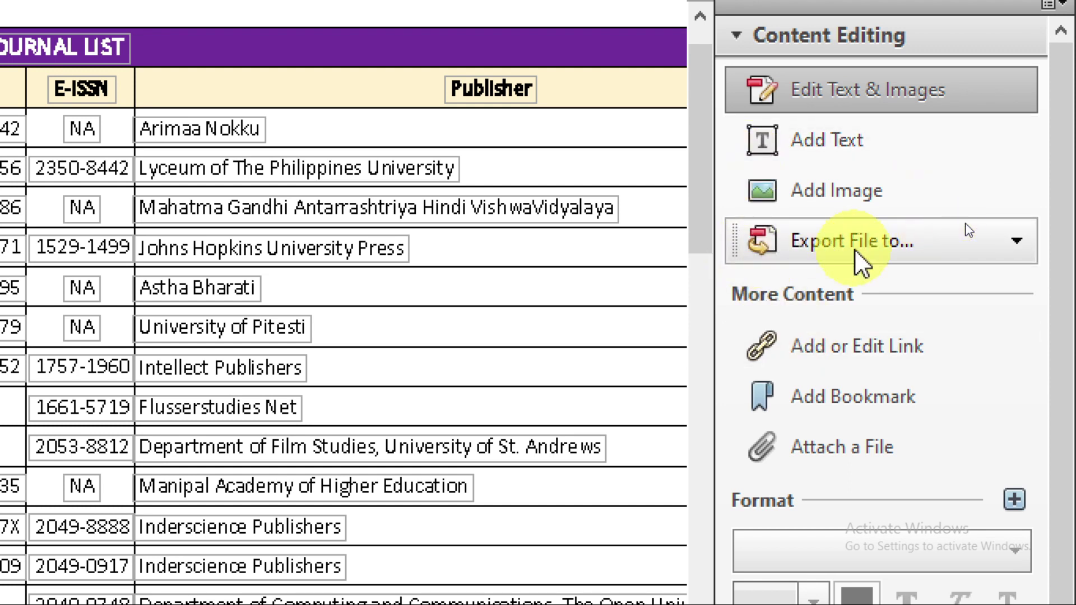
{"action": "left_click", "coordinate": [1020, 242]}
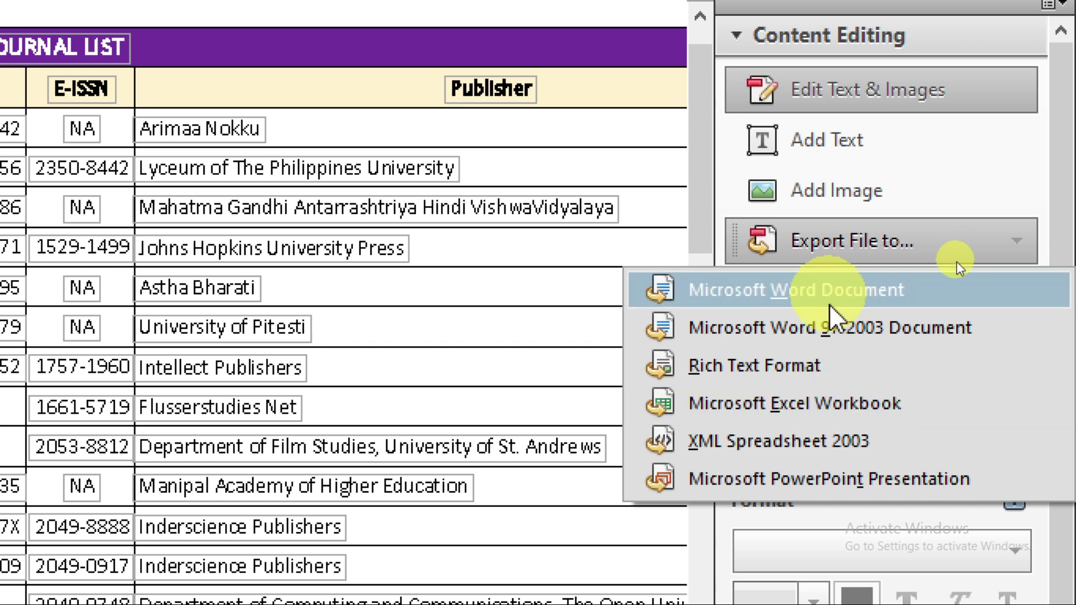
{"action": "left_click", "coordinate": [845, 405]}
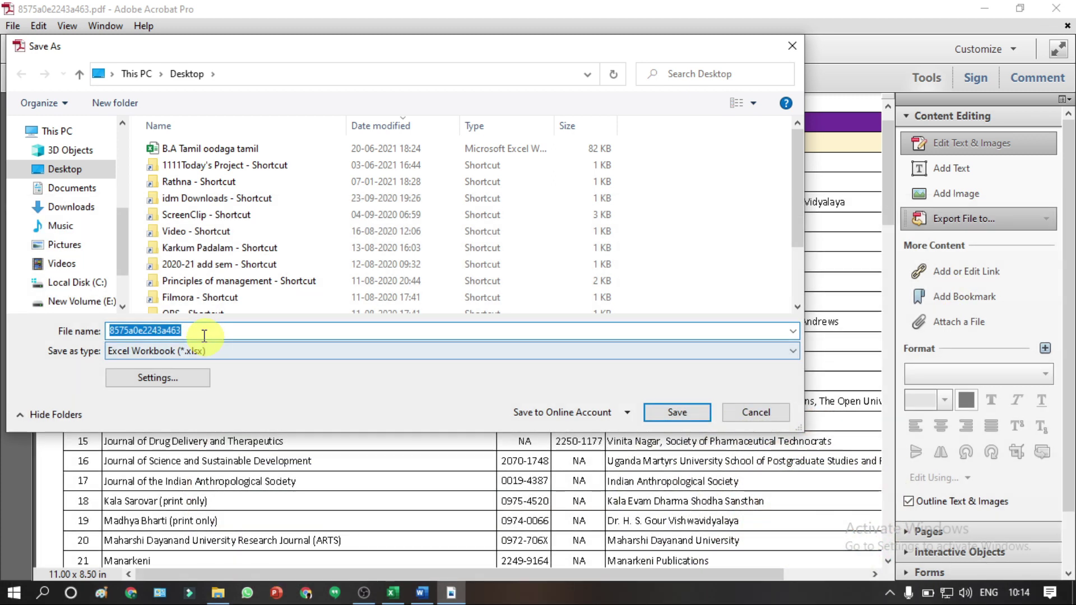
Step: Save the exported Excel workbook as test in New folder inside the 1111Today's Project folder
{"action": "type", "text": "test"}
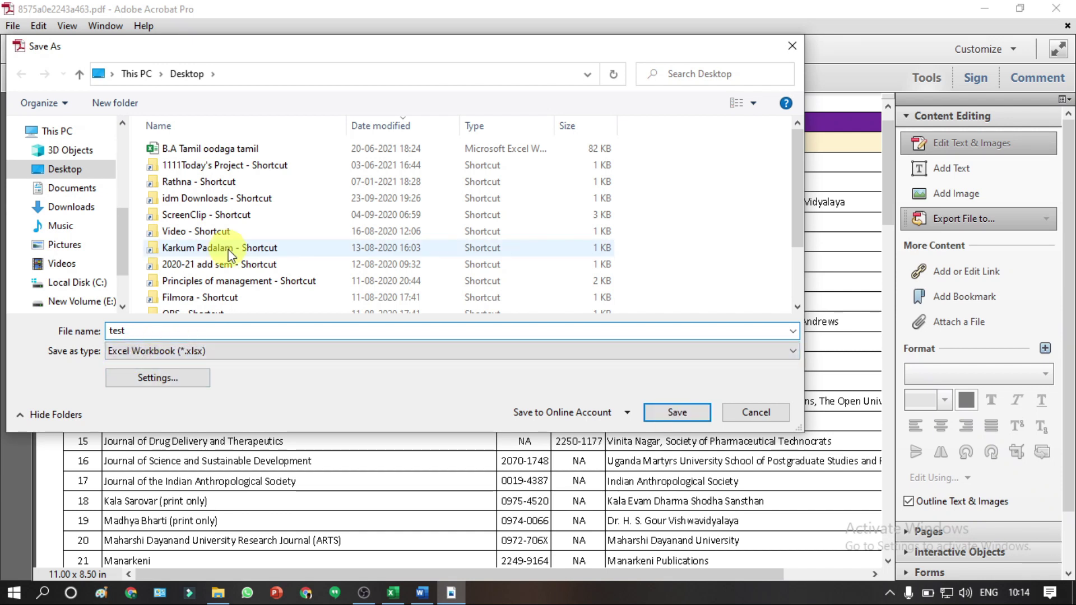
{"action": "scroll", "coordinate": [216, 240], "scroll_direction": "down", "scroll_amount": 2}
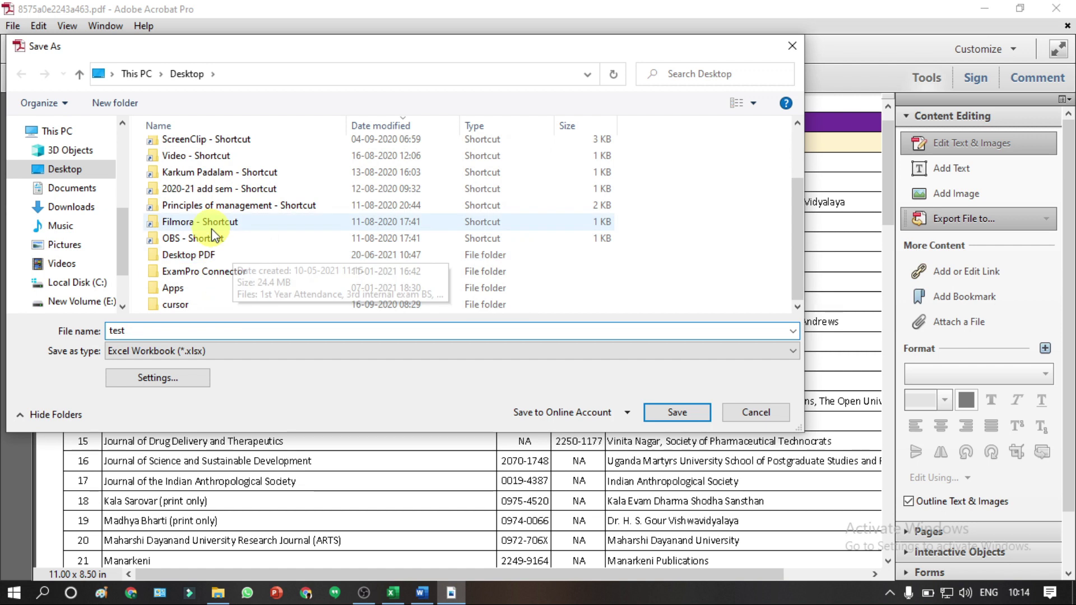
{"action": "scroll", "coordinate": [239, 173], "scroll_direction": "up", "scroll_amount": 2}
{"action": "double_click", "coordinate": [237, 167]}
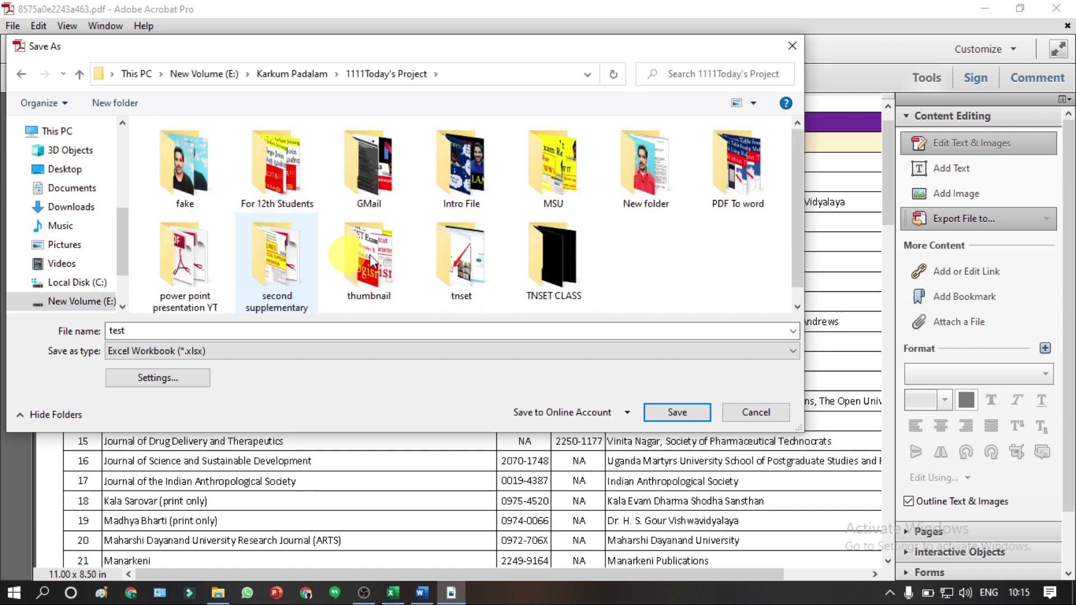
{"action": "left_click", "coordinate": [636, 185]}
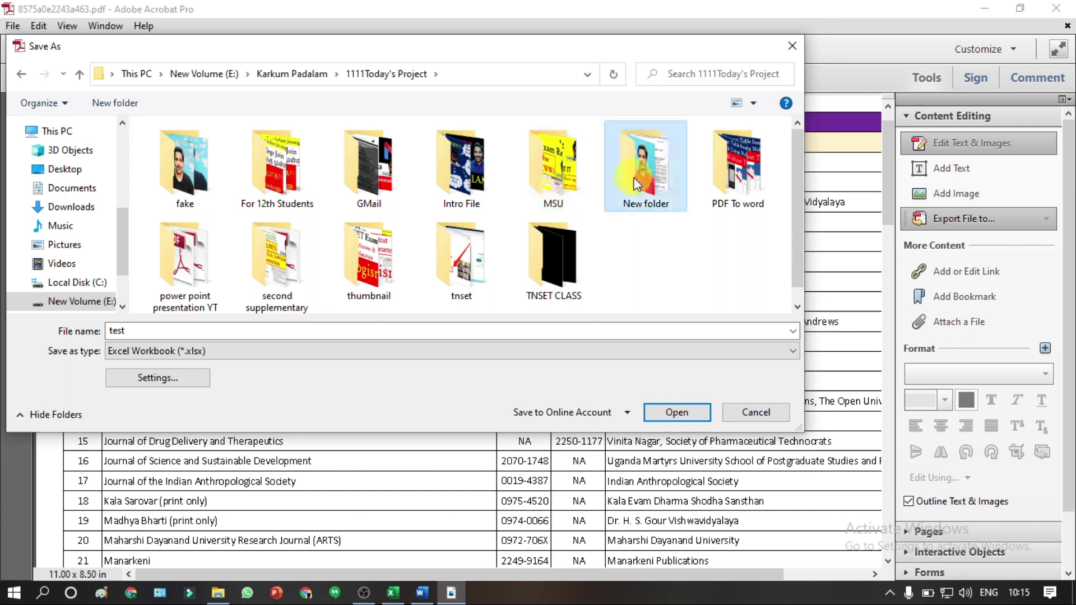
{"action": "double_click", "coordinate": [636, 185]}
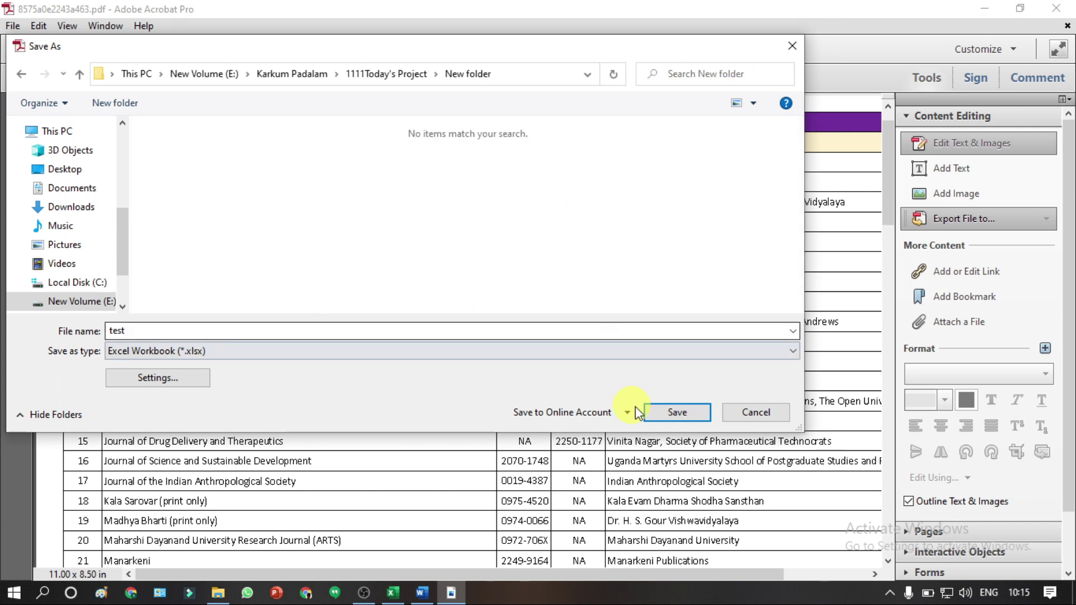
{"action": "left_click", "coordinate": [668, 406]}
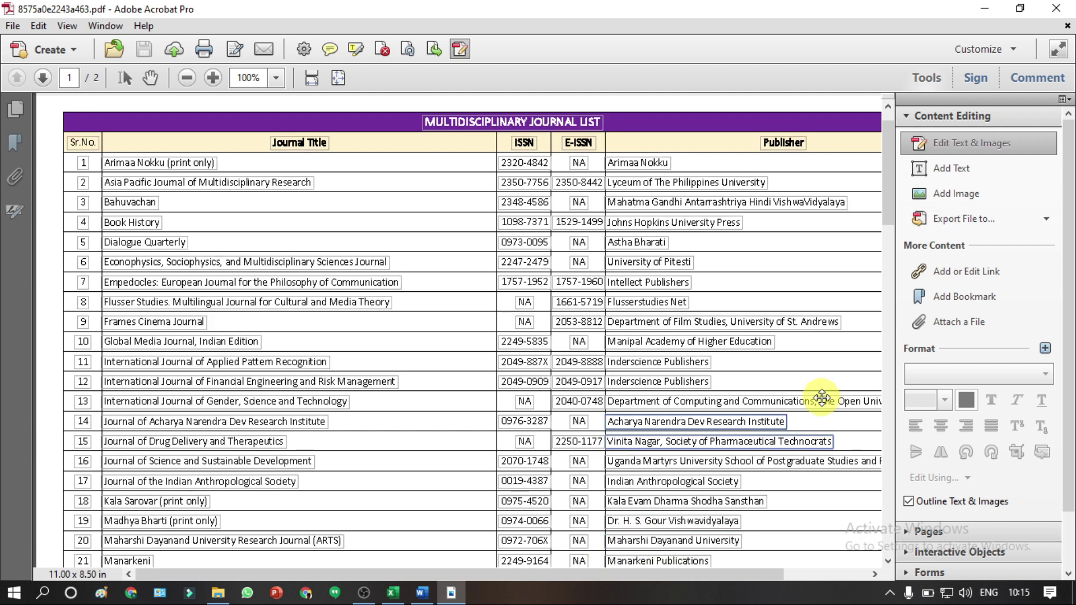
Step: Switch to File Explorer and open the exported test workbook to check its journal table
{"action": "left_click", "coordinate": [994, 7]}
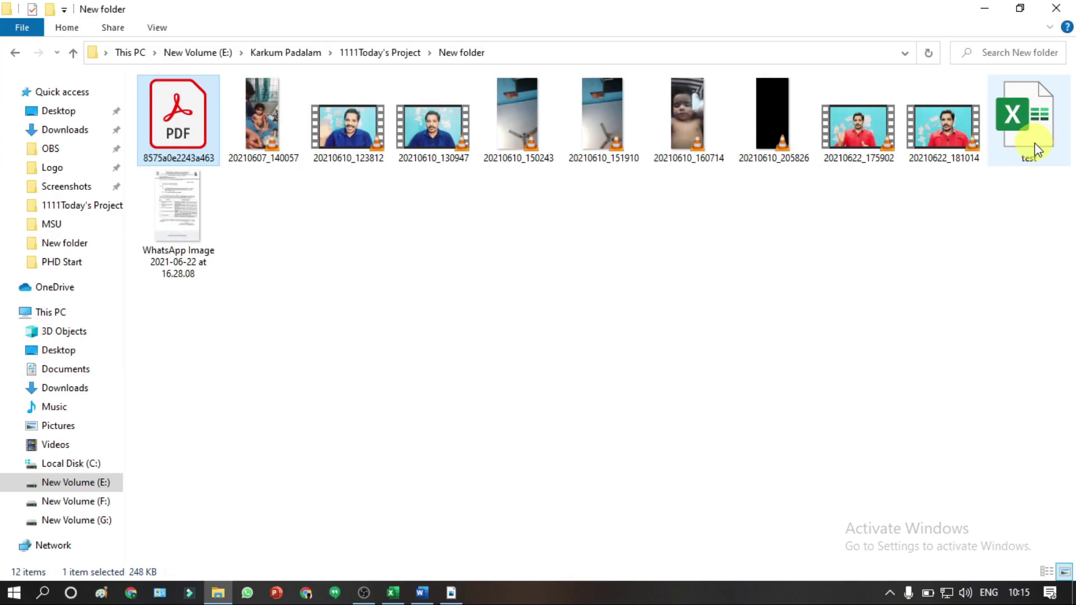
{"action": "double_click", "coordinate": [1040, 140]}
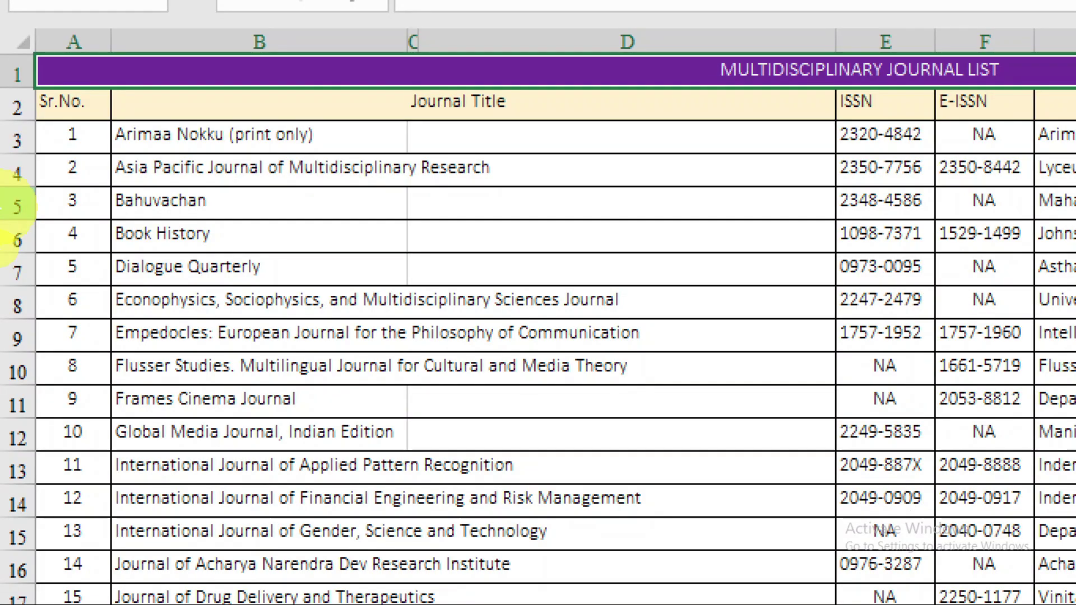
{"action": "left_click", "coordinate": [2, 313]}
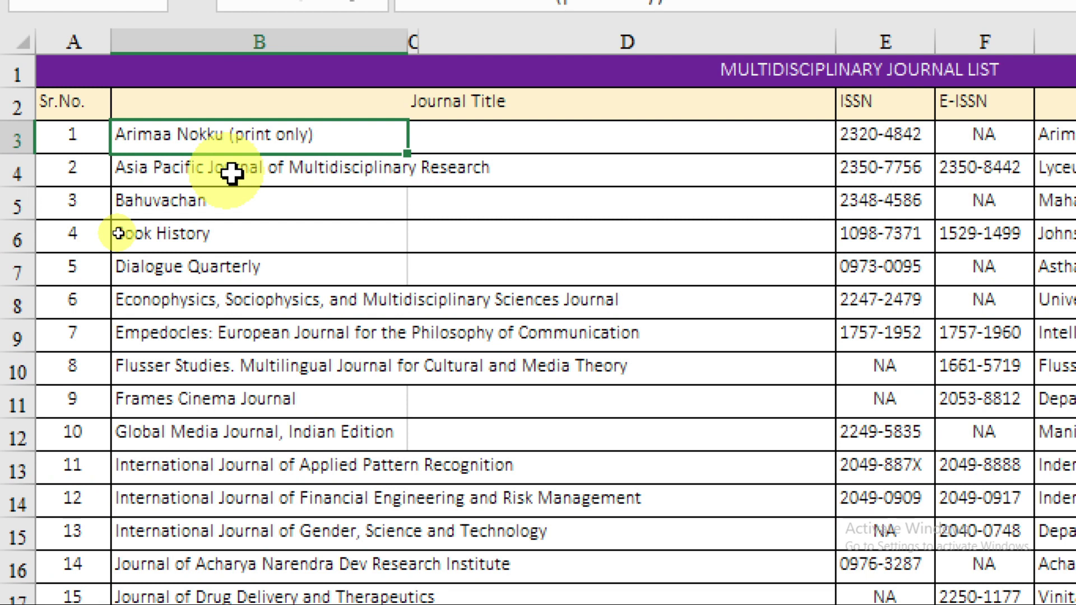
{"action": "key", "text": "Right"}
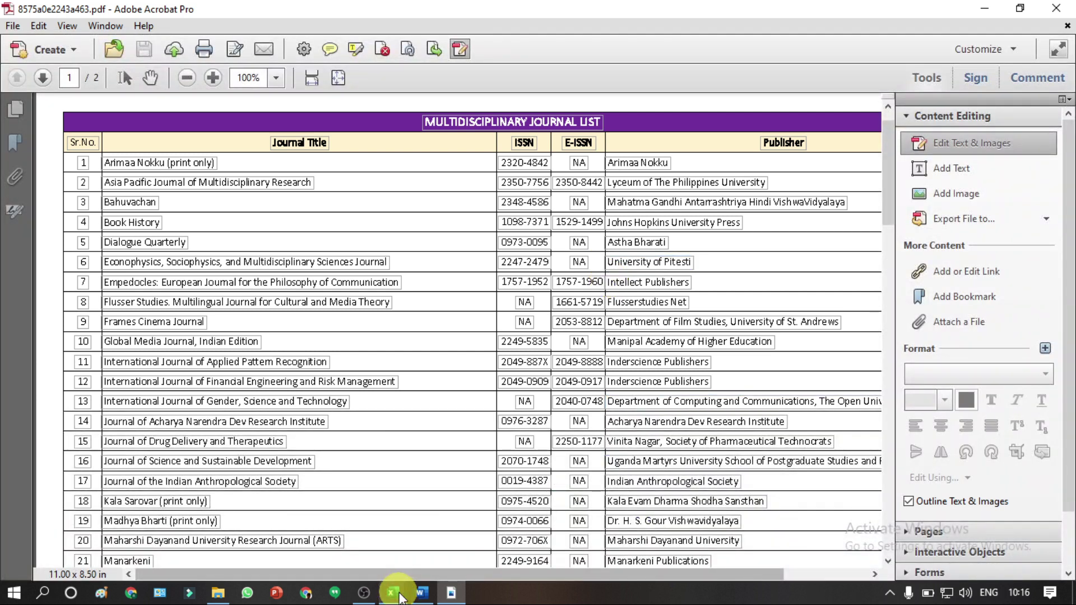
Step: Switch to Excel and turn on filtering from the ISSN header cell E2 in Sheet1
{"action": "left_click", "coordinate": [394, 593]}
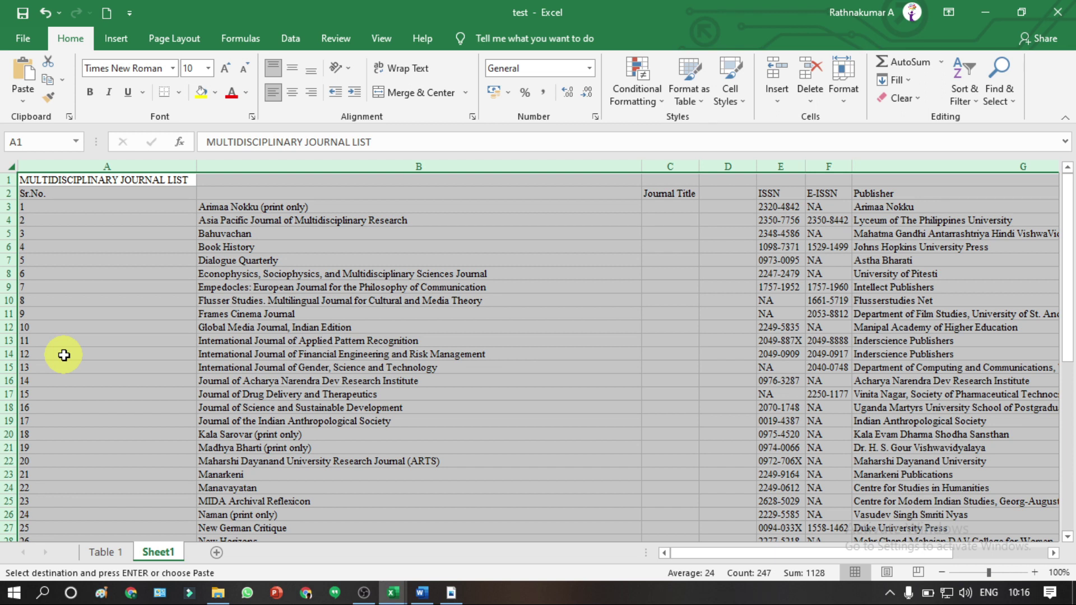
{"action": "scroll", "coordinate": [173, 342], "scroll_direction": "down", "scroll_amount": 4}
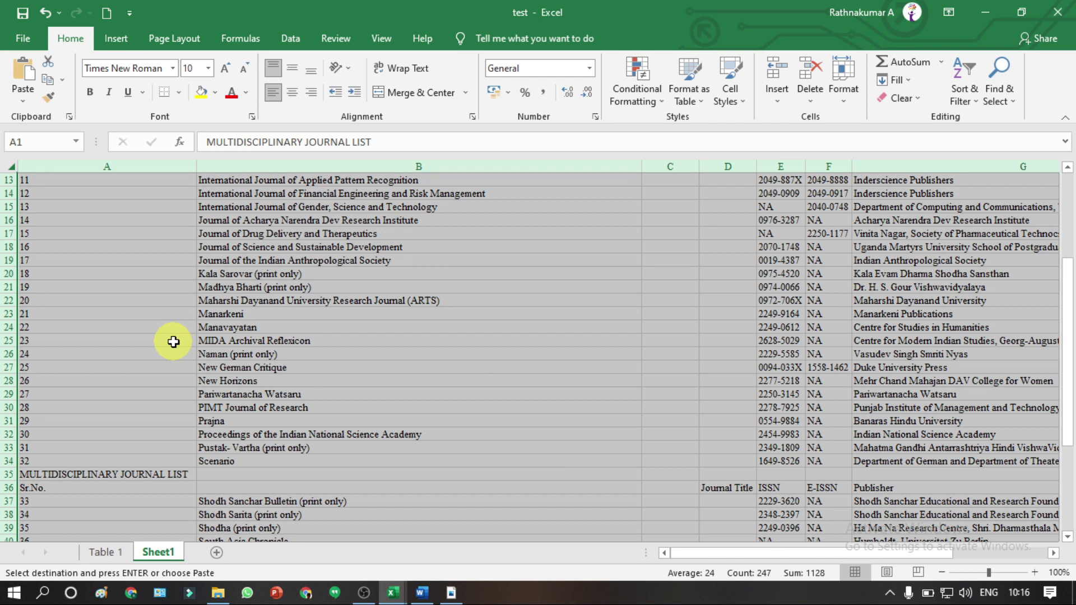
{"action": "scroll", "coordinate": [788, 352], "scroll_direction": "up", "scroll_amount": 4}
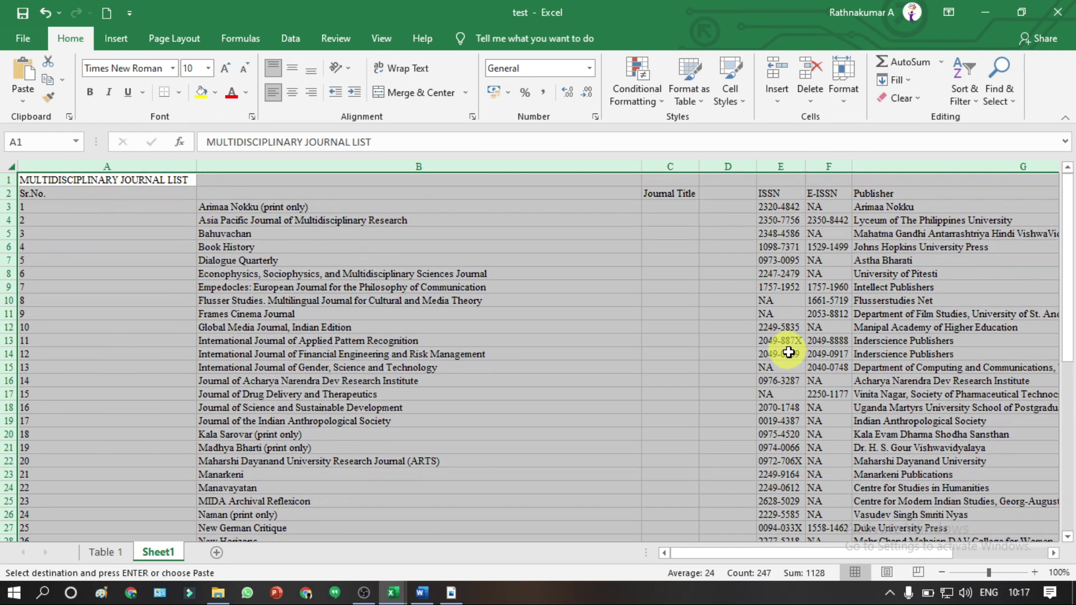
{"action": "left_click", "coordinate": [777, 196]}
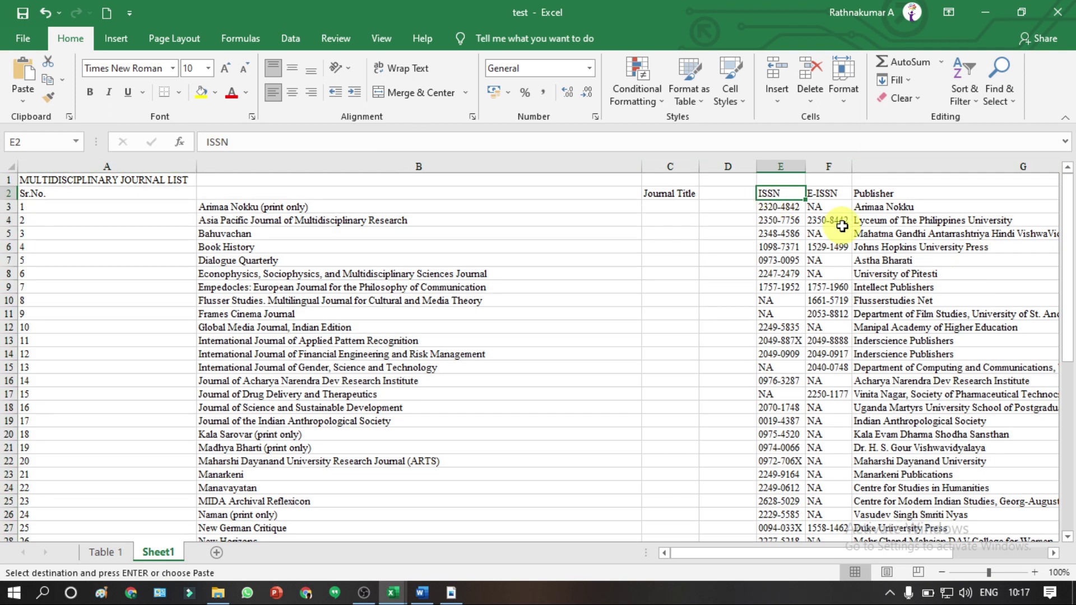
{"action": "key", "text": "alt+a"}
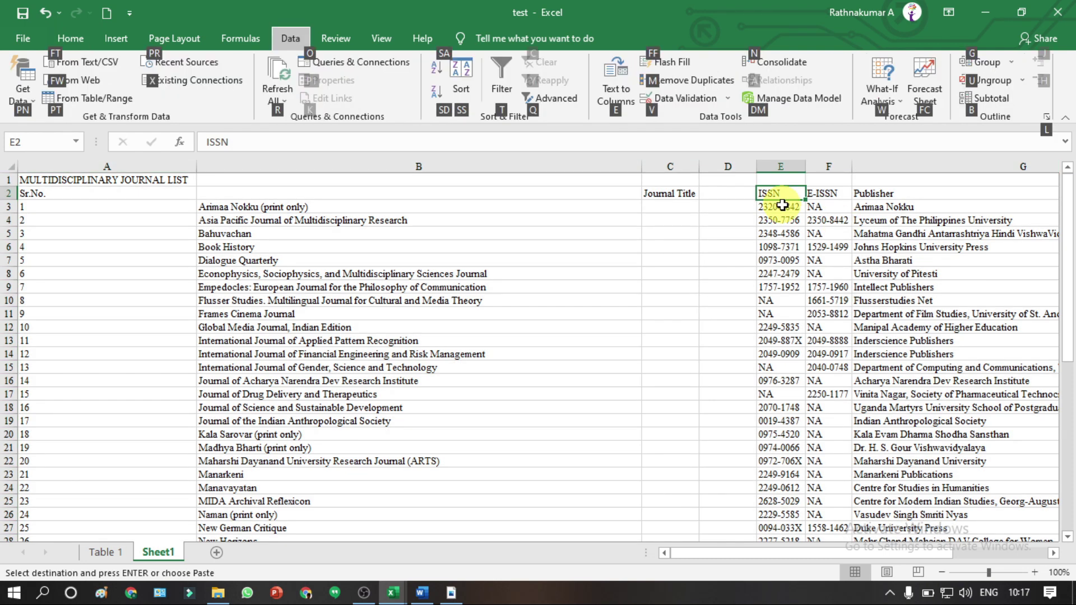
{"action": "key", "text": "t"}
Step: Filter the ISSN column with a text filter for values that begin with 2
{"action": "key", "text": "alt+Down"}
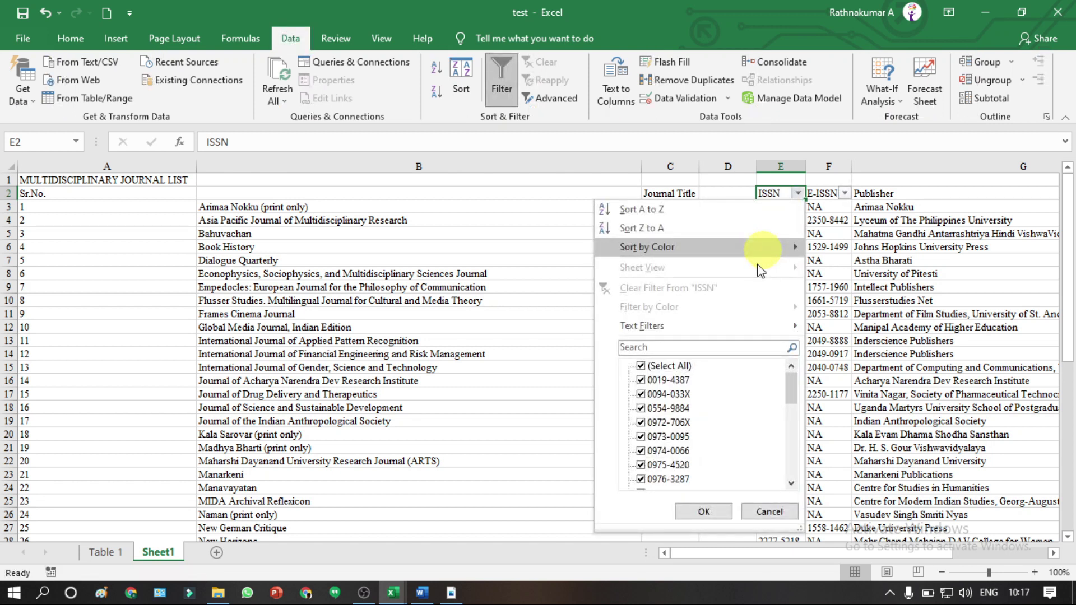
{"action": "mouse_move", "coordinate": [793, 325]}
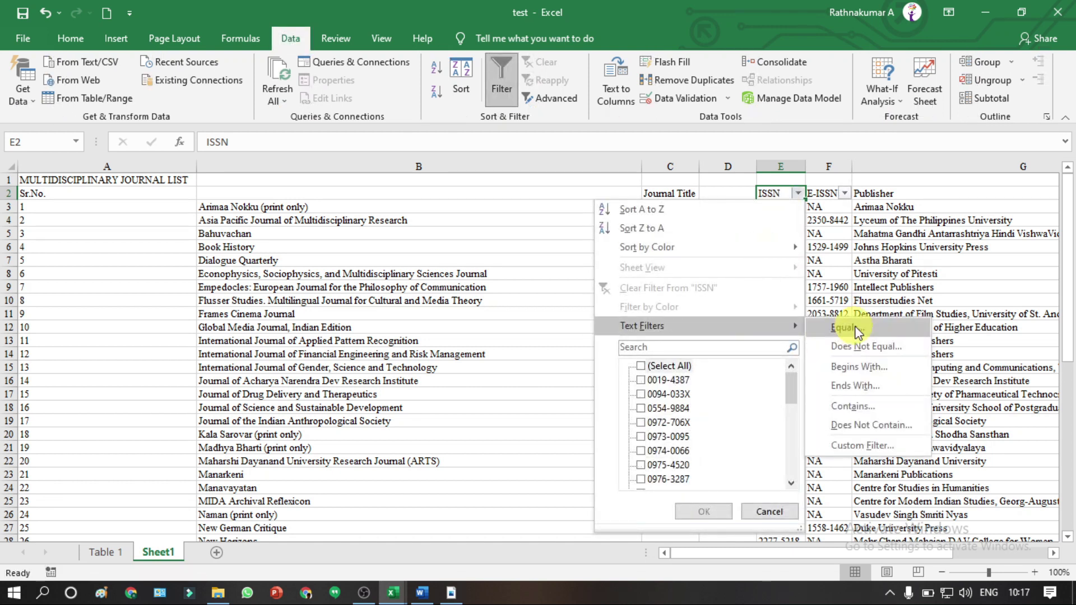
{"action": "left_click", "coordinate": [859, 366]}
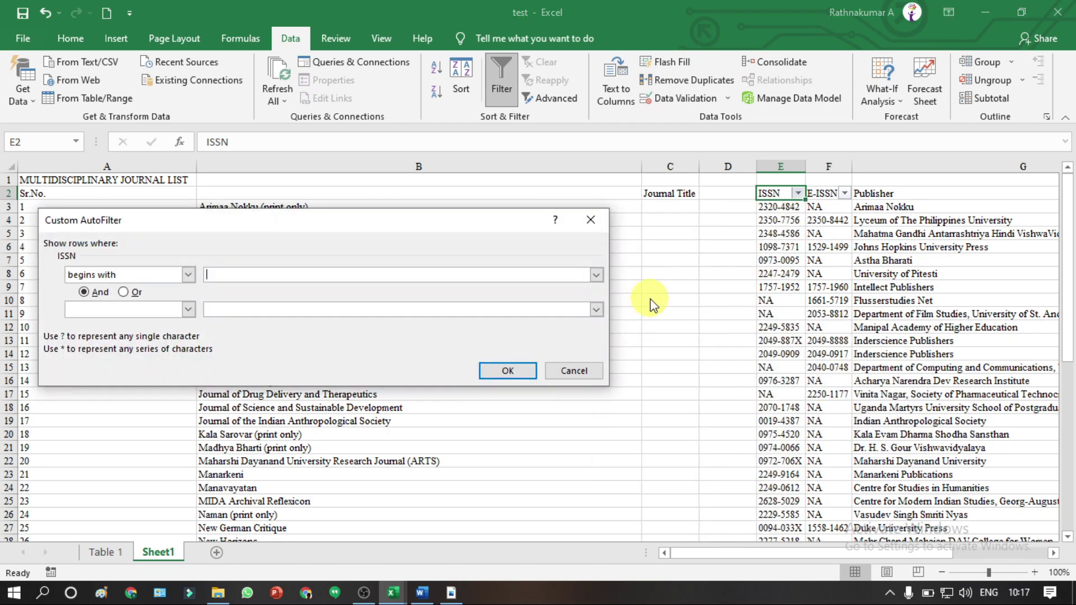
{"action": "type", "text": "2"}
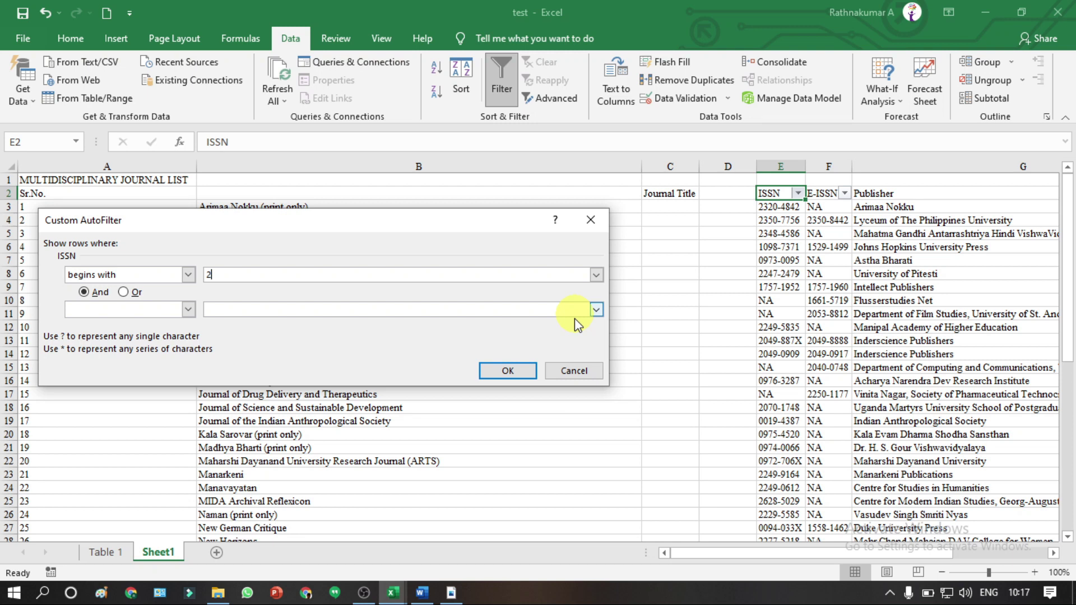
{"action": "left_click", "coordinate": [507, 371]}
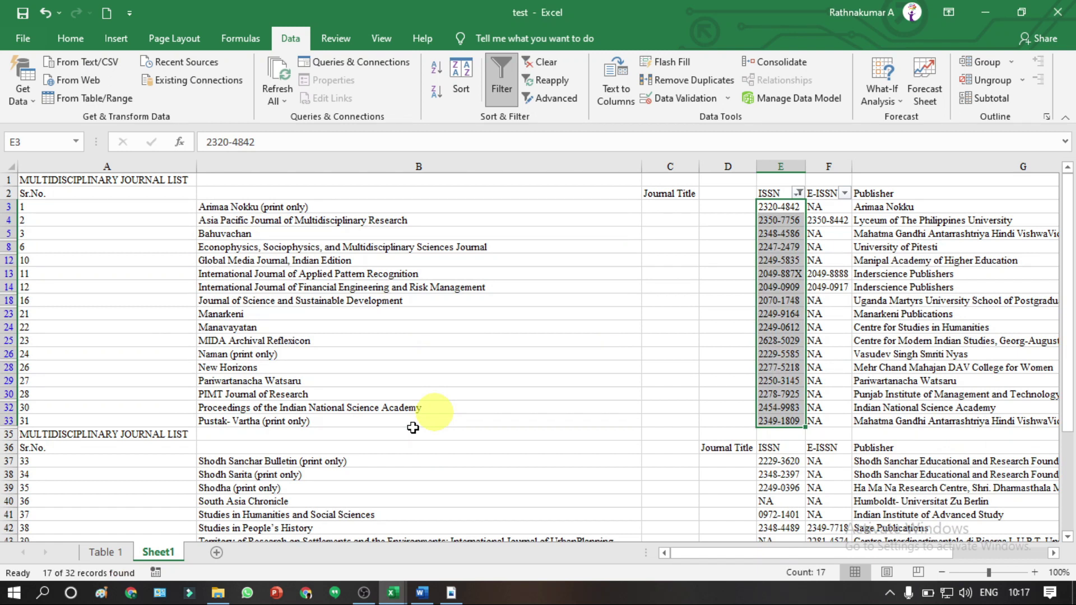
Step: Copy the filtered journal rows into a new sheet starting at A1 and fit column B to its contents
{"action": "key", "text": "ctrl+a"}
{"action": "key", "text": "ctrl+c"}
{"action": "left_click", "coordinate": [217, 552]}
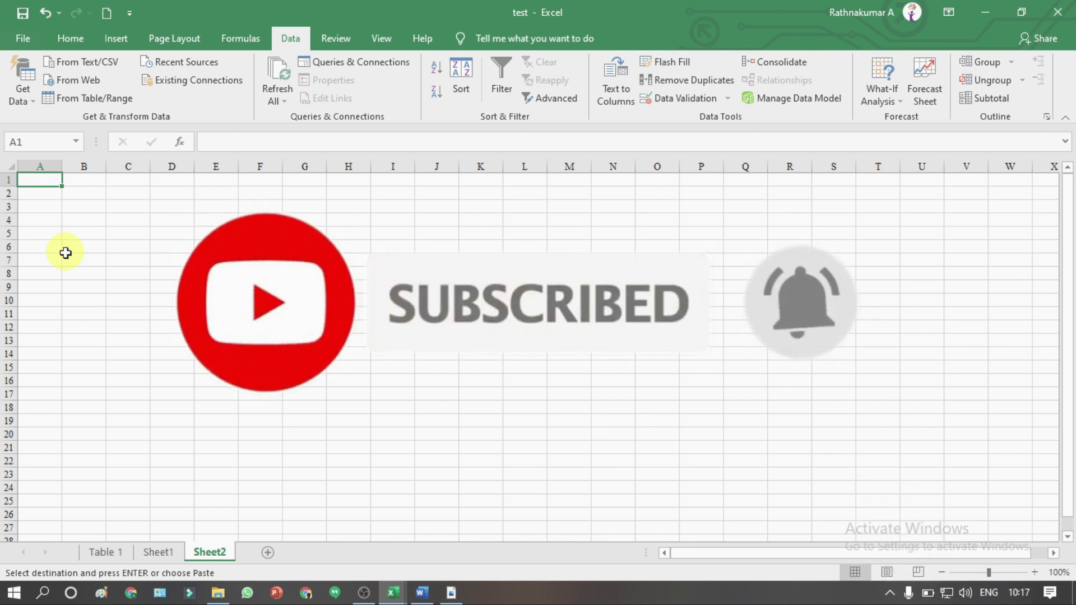
{"action": "key", "text": "ctrl+v"}
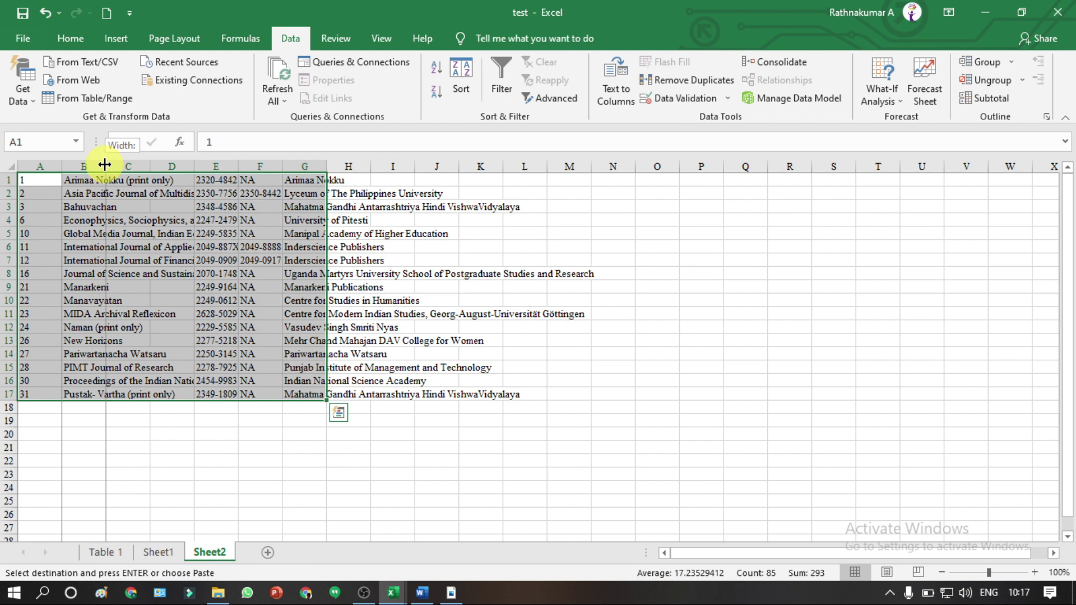
{"action": "double_click", "coordinate": [105, 164]}
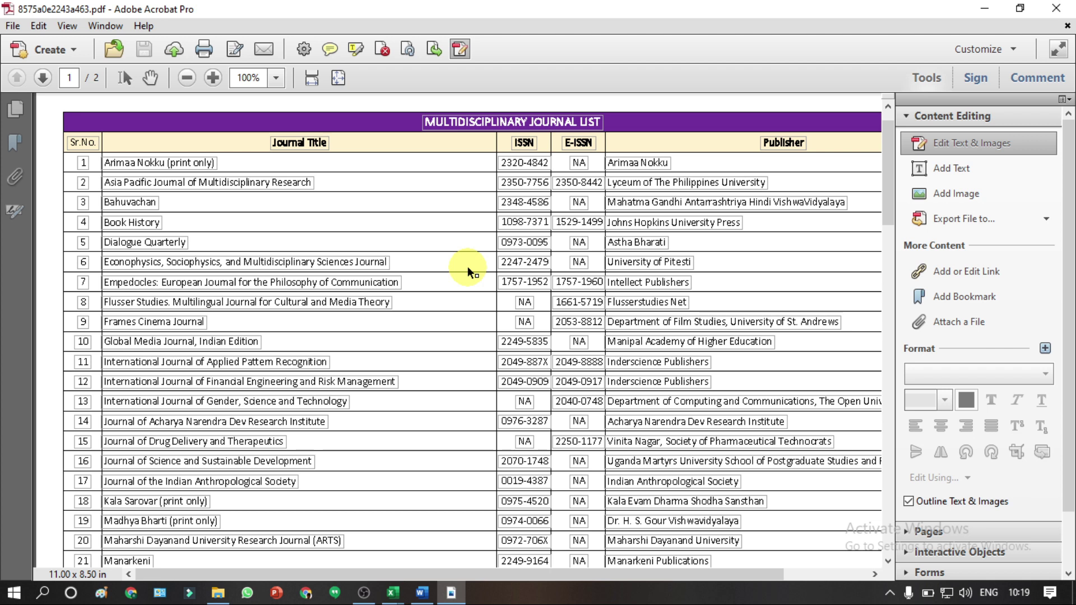
Step: Switch to Word and open the PDF 8575a0e2243a463 from New folder in 1111Today's Project to check its converted journal table
{"action": "left_click", "coordinate": [955, 218]}
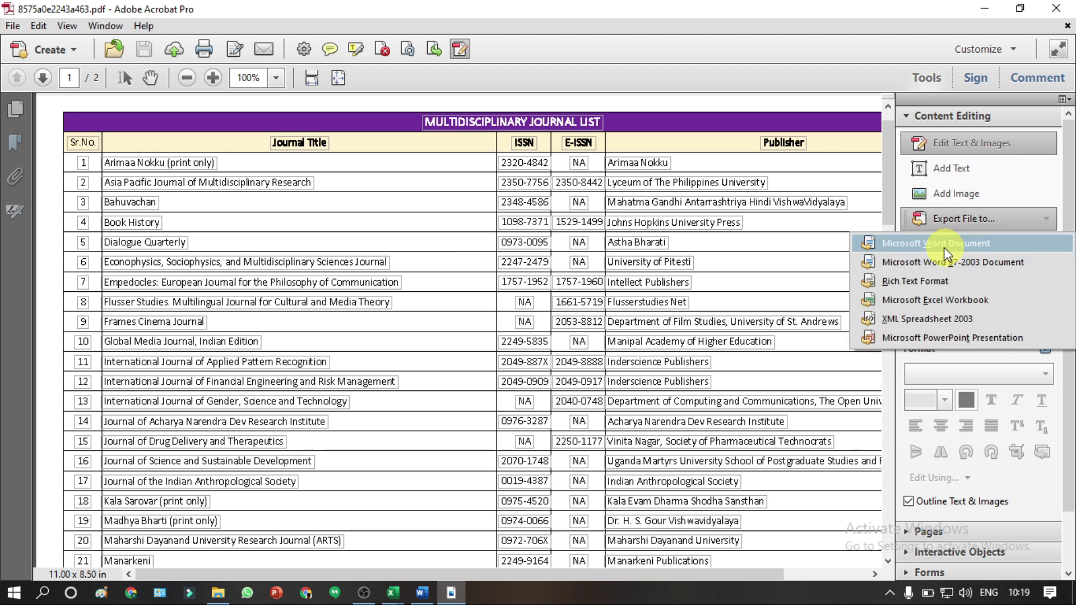
{"action": "left_click", "coordinate": [985, 10]}
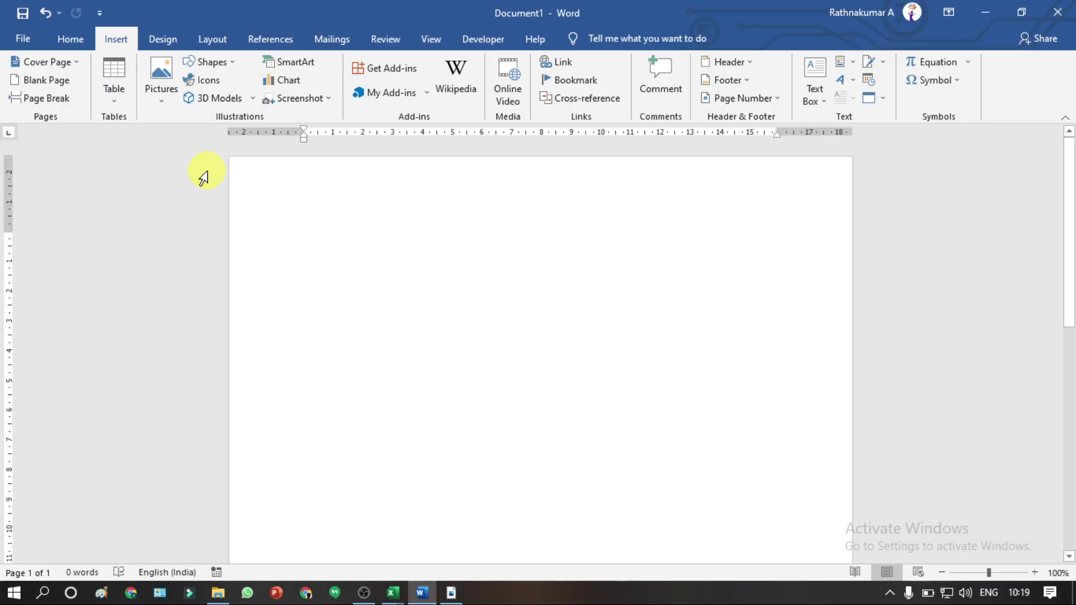
{"action": "left_click", "coordinate": [22, 31]}
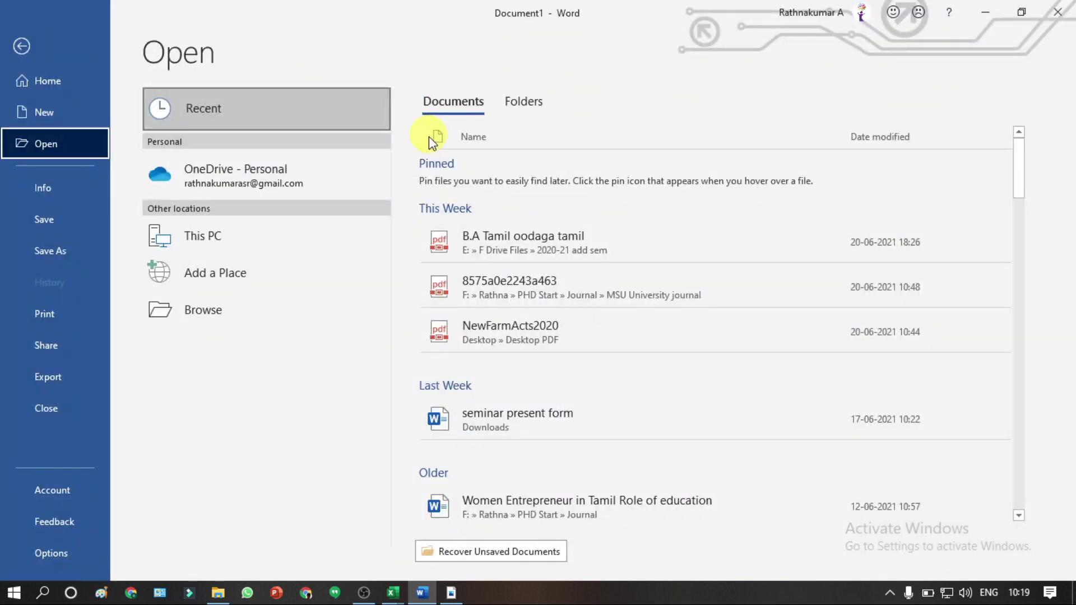
{"action": "key", "text": "ctrl+F12"}
{"action": "double_click", "coordinate": [219, 113]}
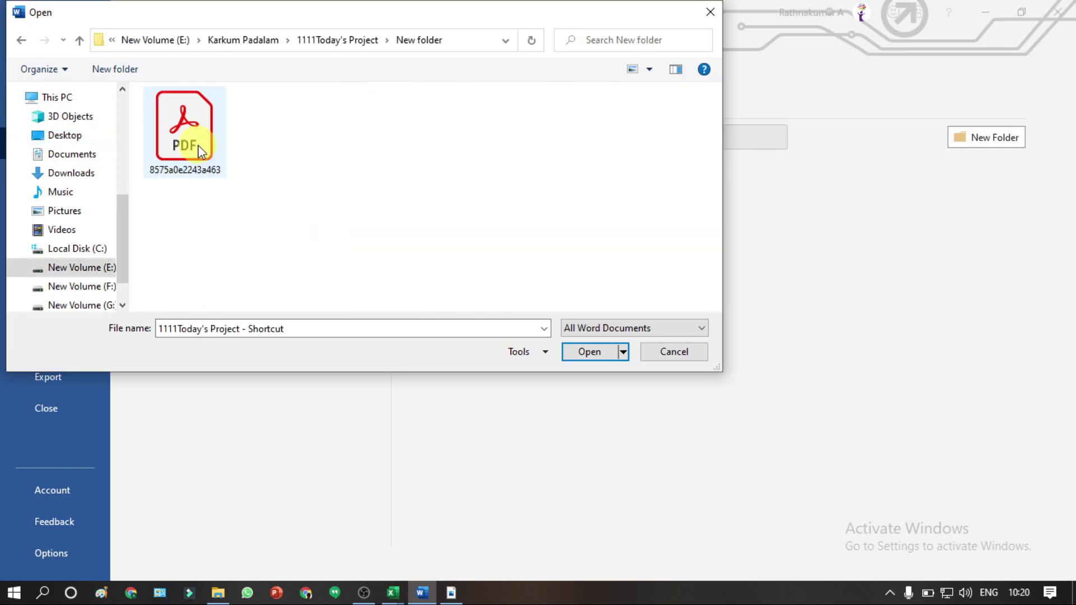
{"action": "left_click", "coordinate": [198, 145]}
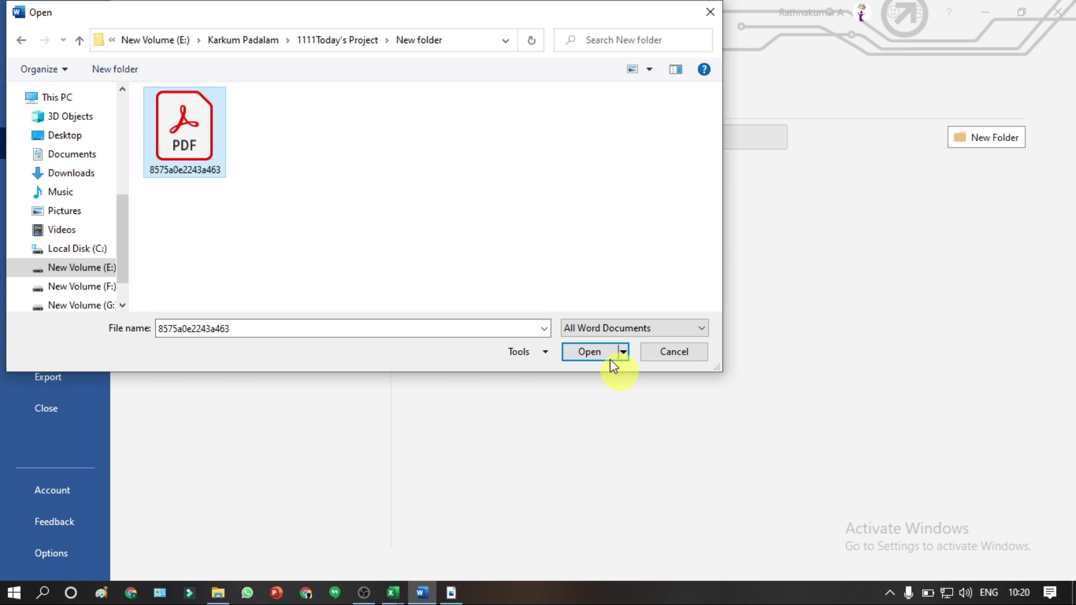
{"action": "left_click", "coordinate": [589, 352]}
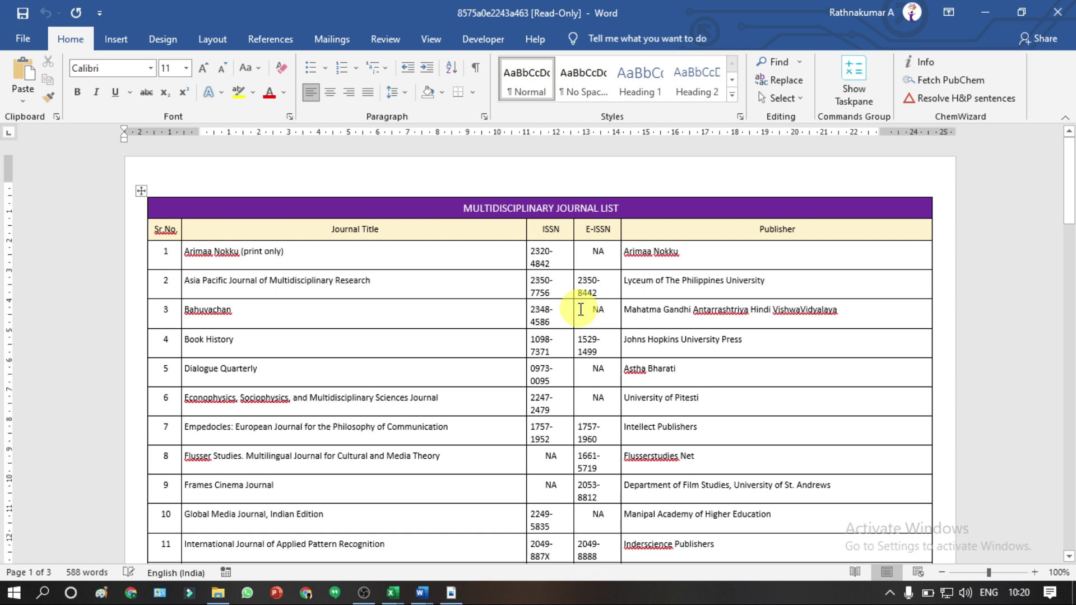
{"action": "scroll", "coordinate": [471, 294], "scroll_direction": "down", "scroll_amount": 10}
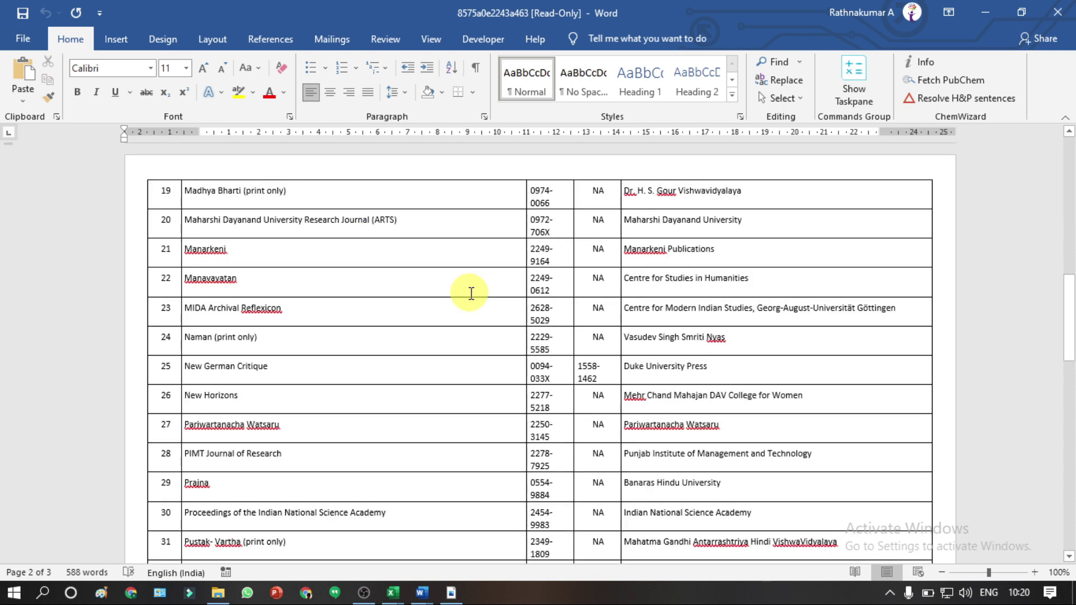
{"action": "scroll", "coordinate": [471, 293], "scroll_direction": "up", "scroll_amount": 10}
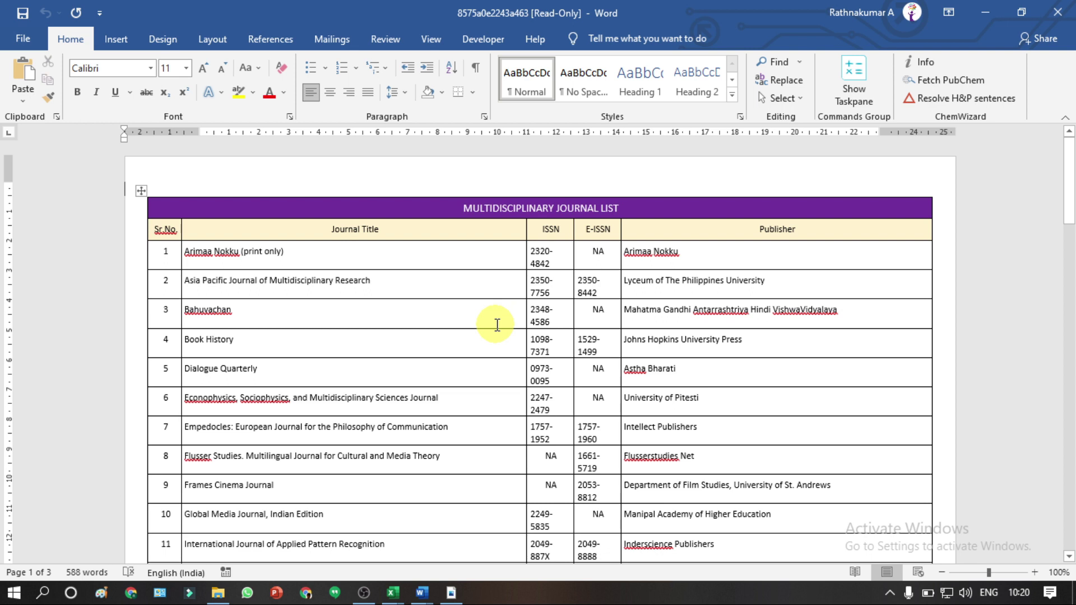
{"action": "scroll", "coordinate": [498, 325], "scroll_direction": "down", "scroll_amount": 2}
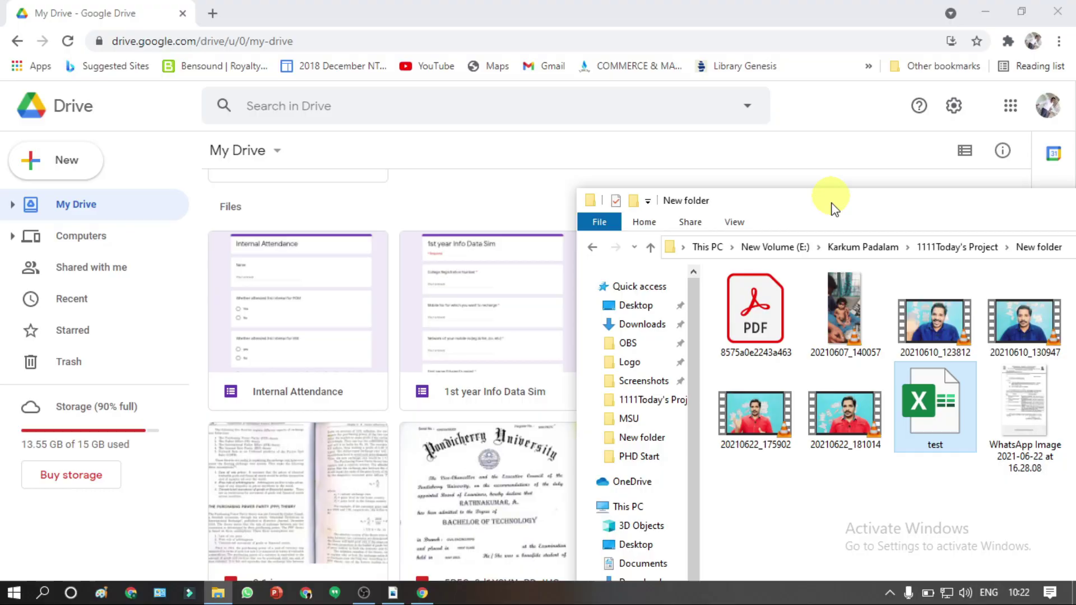
Step: Upload 8575a0e2243a463.pdf from the File Explorer folder to My Drive in Google Drive and open it with Google Docs
{"action": "left_click", "coordinate": [787, 415]}
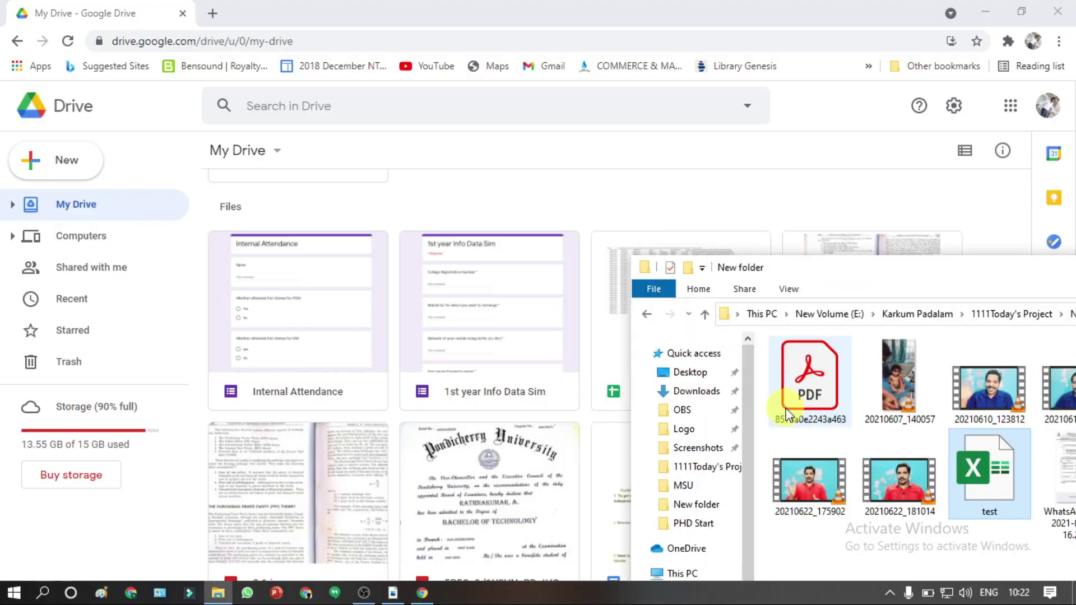
{"action": "left_click_drag", "start_coordinate": [788, 415], "coordinate": [872, 527]}
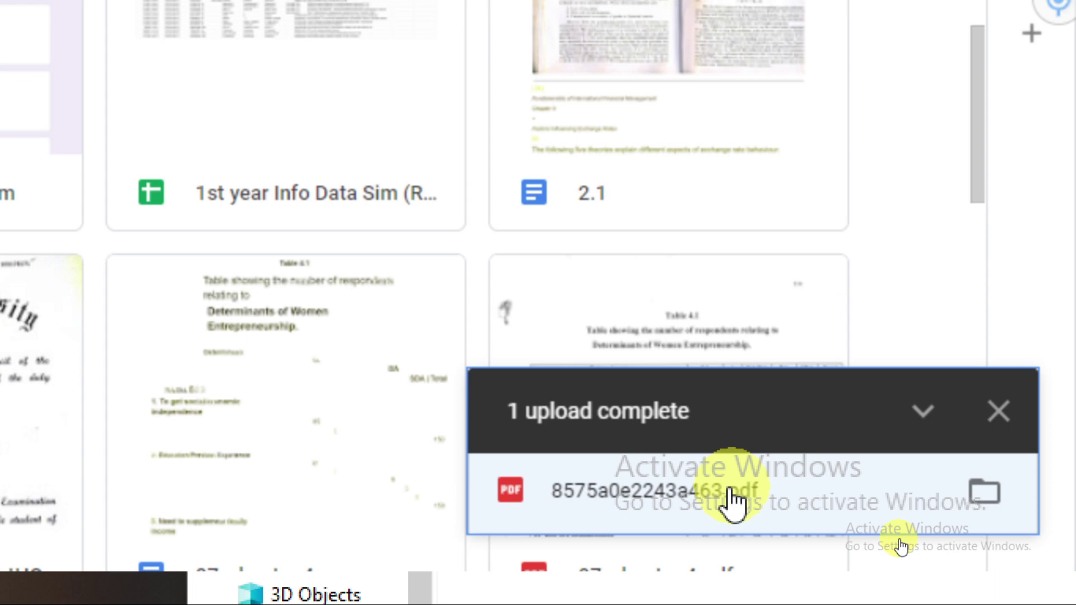
{"action": "left_click", "coordinate": [732, 501]}
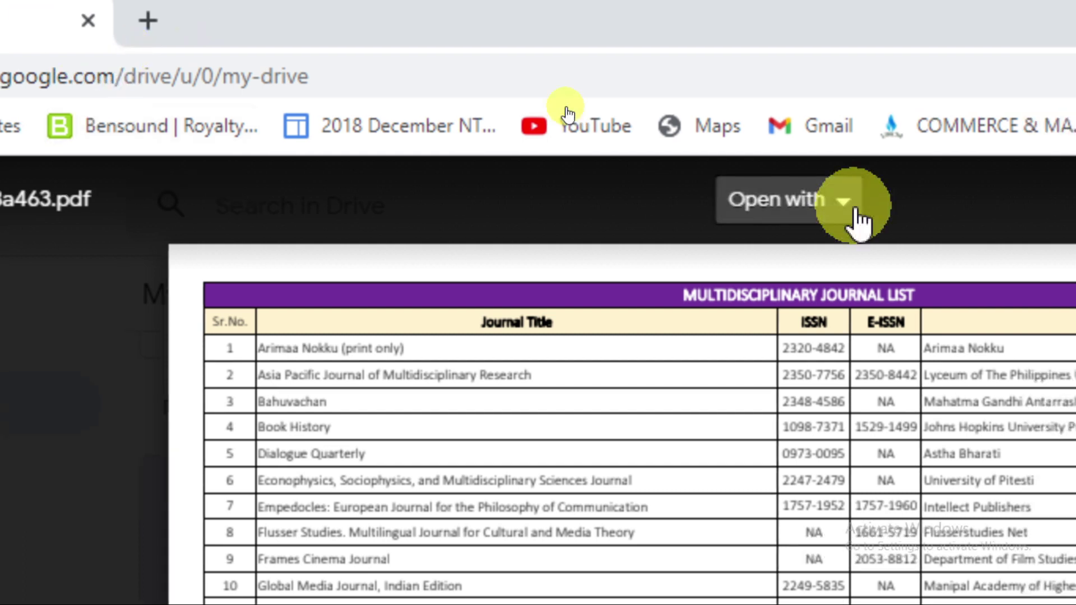
{"action": "left_click", "coordinate": [844, 202]}
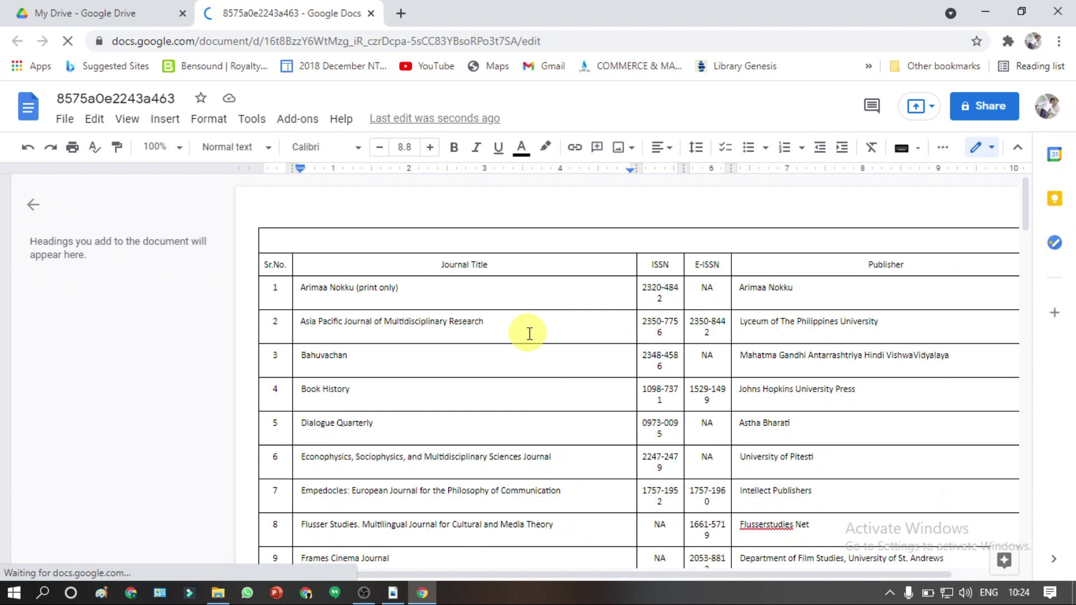
Step: Select the first journal title in the converted table and show the available download formats for the document
{"action": "triple_click", "coordinate": [303, 290]}
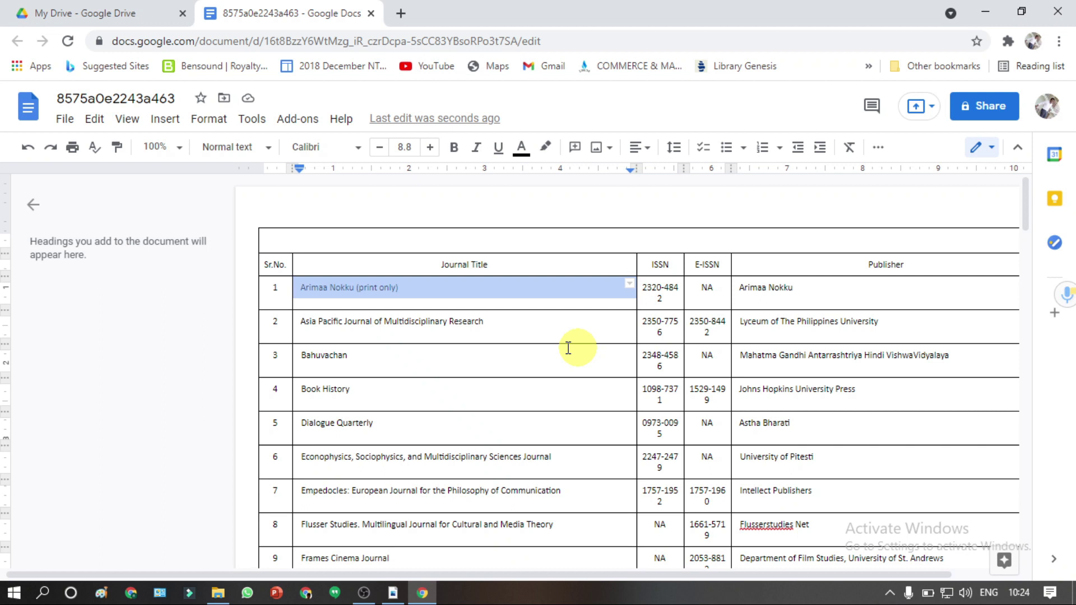
{"action": "left_click", "coordinate": [66, 120]}
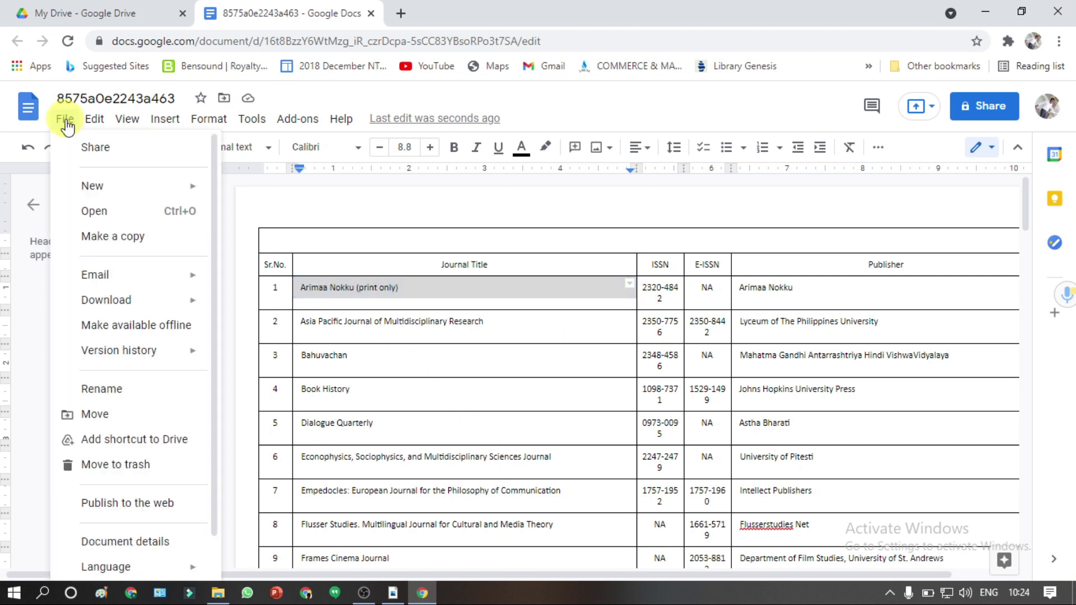
{"action": "mouse_move", "coordinate": [120, 301]}
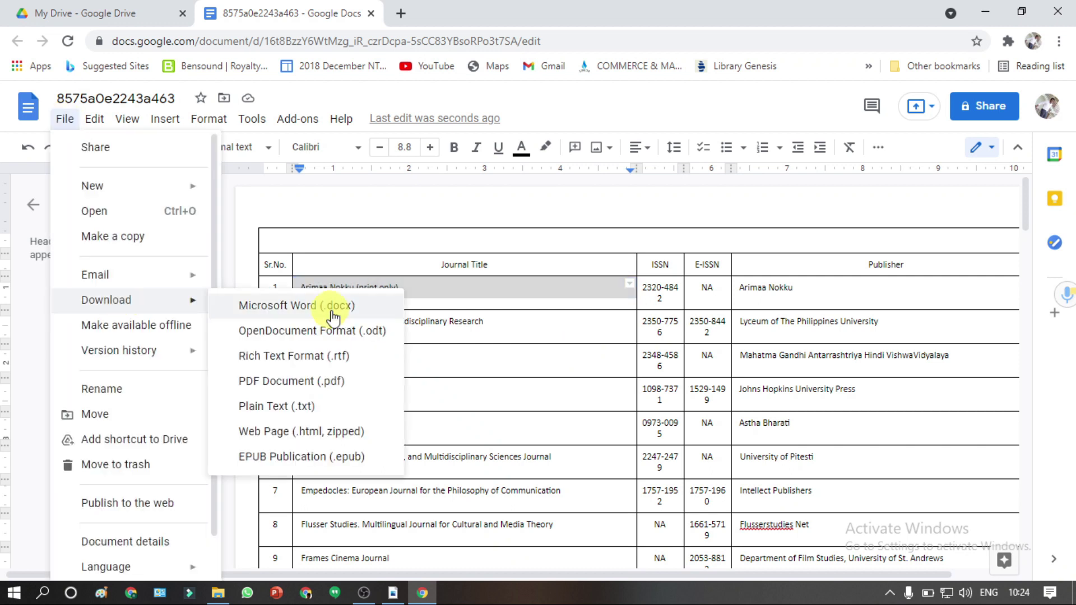